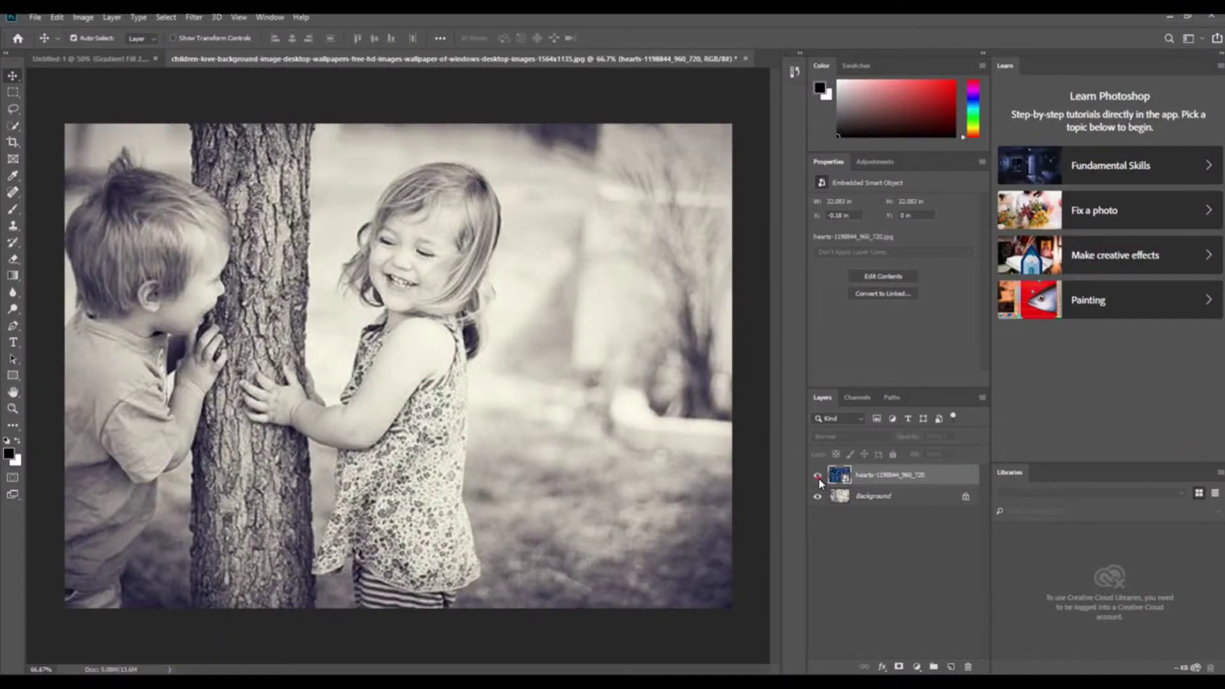
Make the hearts bokeh layer visible over the black-and-white children photo
click(818, 476)
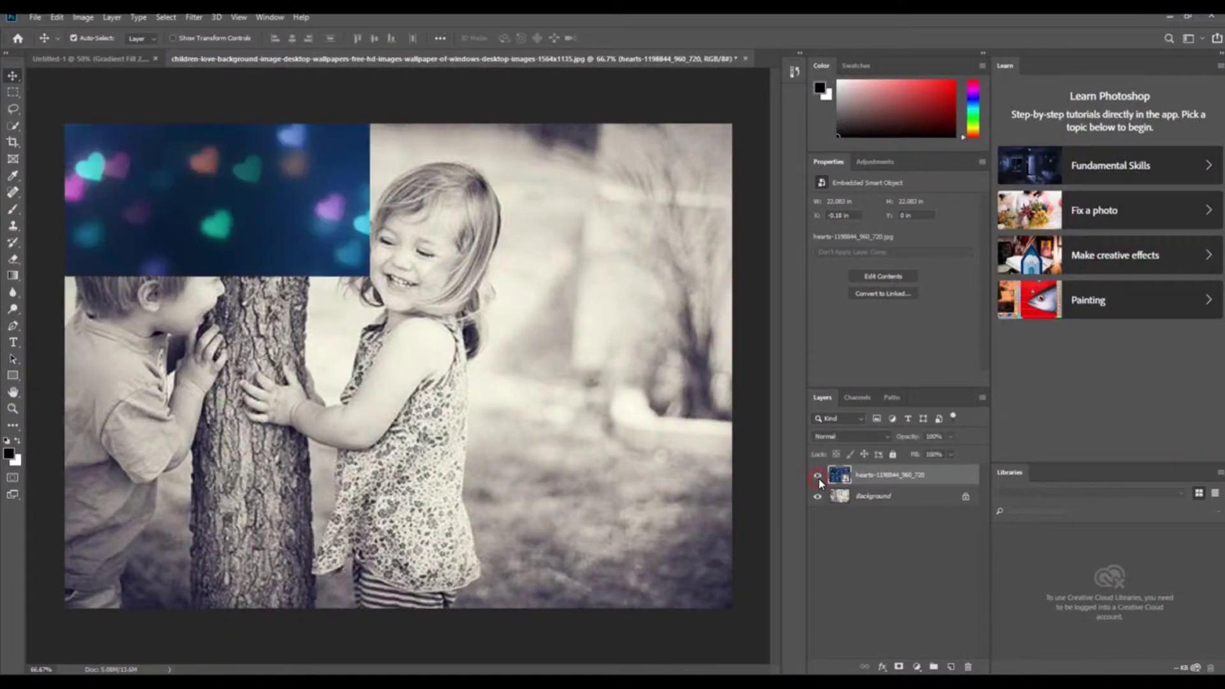
Hide the hearts layer and enter Quick Mask mode
click(818, 476)
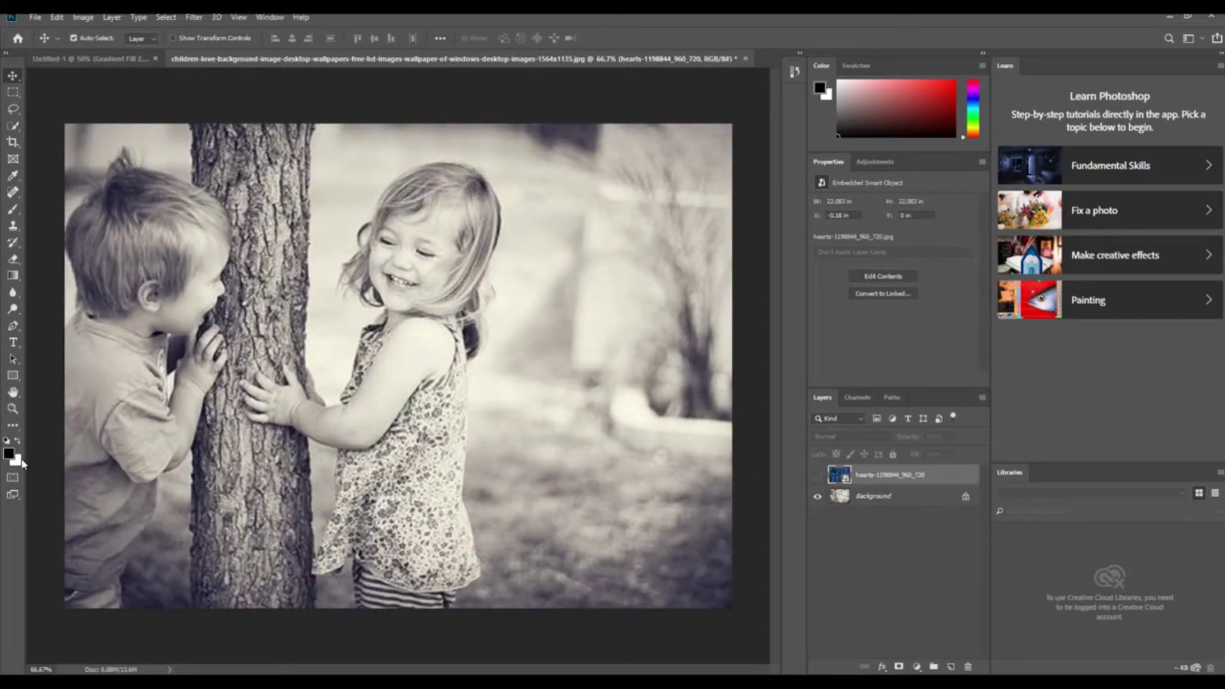
click(13, 479)
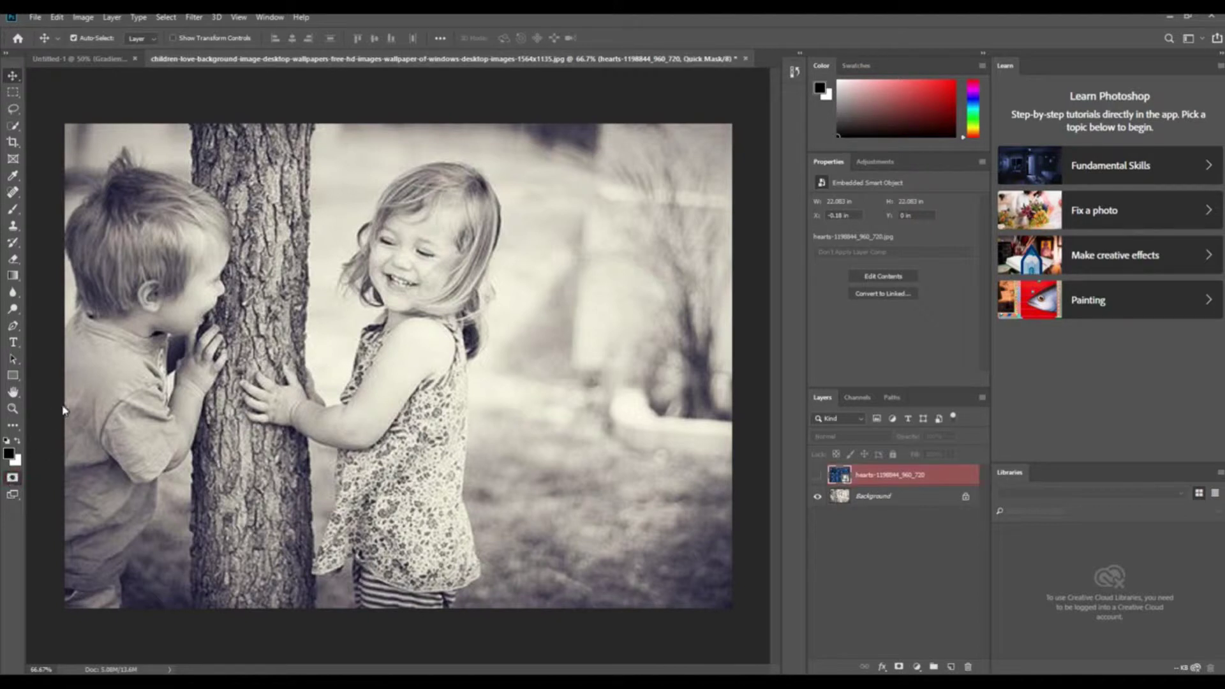
At 100% zoom, brush quick mask over the boy's head, face, hair, neck, forearm and side
click(13, 208)
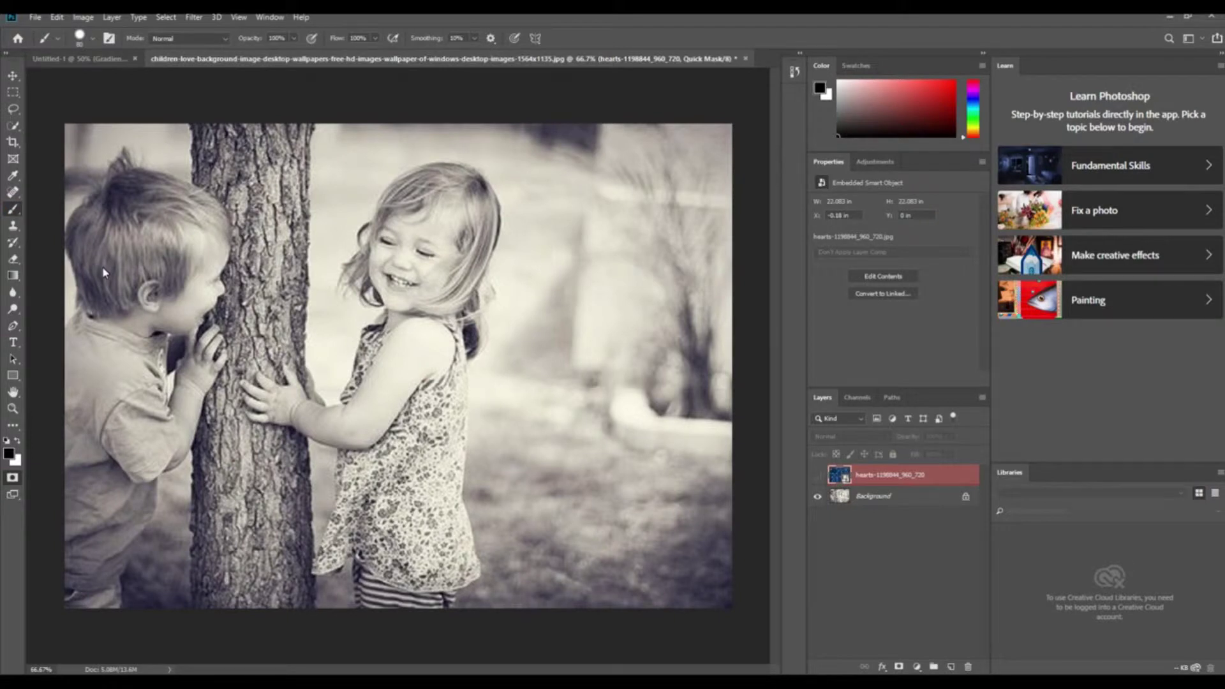
key(ctrl+plus)
drag(558, 671, 508, 671)
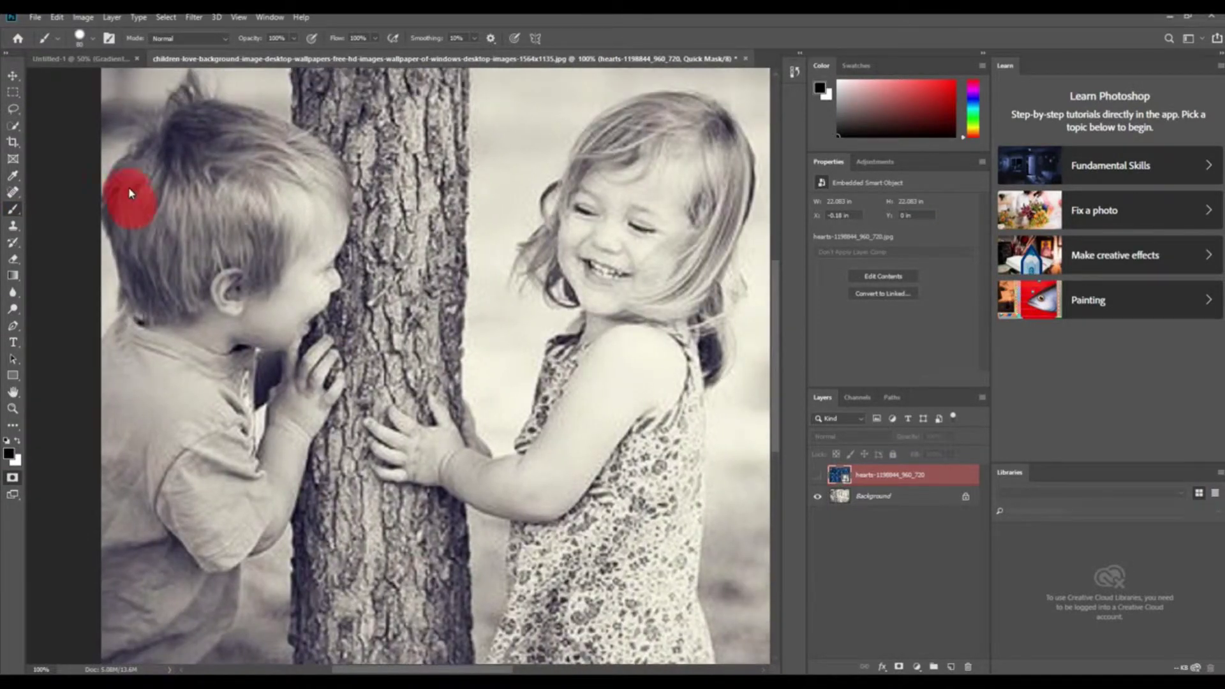
drag(130, 194, 171, 158)
mouse_move(194, 116)
mouse_down()
mouse_move(273, 137)
mouse_move(338, 191)
mouse_move(332, 252)
mouse_move(299, 317)
mouse_move(305, 380)
mouse_move(332, 352)
mouse_move(313, 395)
mouse_move(342, 390)
mouse_move(322, 421)
mouse_move(271, 418)
mouse_up()
click(293, 347)
mouse_move(259, 472)
mouse_down()
mouse_move(262, 488)
mouse_move(287, 401)
mouse_move(316, 424)
mouse_move(264, 542)
mouse_move(207, 567)
mouse_move(255, 504)
mouse_move(243, 428)
mouse_move(258, 327)
mouse_move(301, 321)
mouse_up()
mouse_move(195, 343)
mouse_down()
mouse_move(115, 328)
mouse_move(123, 229)
mouse_up()
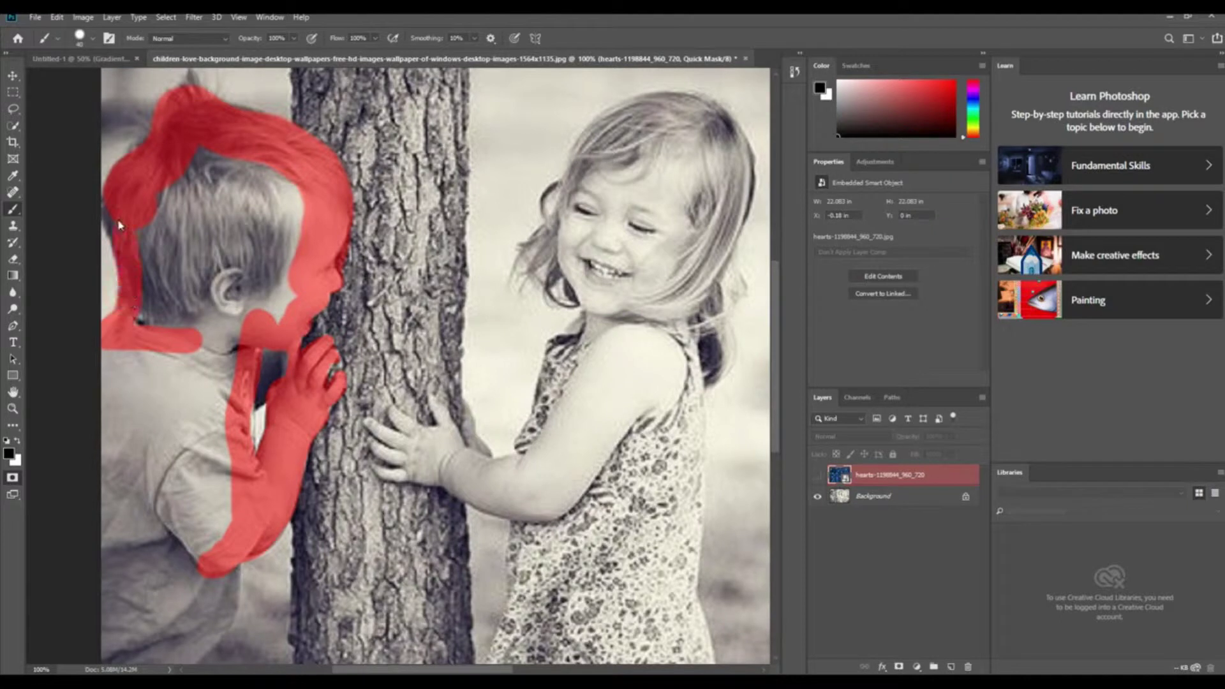
mouse_move(173, 176)
mouse_down()
mouse_move(147, 297)
mouse_move(185, 191)
mouse_move(191, 306)
mouse_move(227, 330)
mouse_move(290, 229)
mouse_move(211, 191)
mouse_move(227, 223)
mouse_move(286, 202)
mouse_move(255, 273)
mouse_up()
mouse_move(128, 354)
mouse_down()
mouse_move(114, 544)
mouse_move(170, 648)
mouse_move(205, 601)
mouse_move(206, 381)
mouse_move(181, 446)
mouse_move(148, 625)
mouse_up()
Mask the girl's arm, dress, head and neck, using a smaller brush along the dress edge
click(546, 456)
mouse_move(545, 456)
mouse_down()
mouse_move(530, 644)
mouse_move(638, 645)
mouse_move(674, 581)
mouse_move(682, 351)
mouse_move(564, 461)
mouse_move(628, 612)
mouse_move(678, 545)
mouse_move(699, 542)
mouse_up()
mouse_move(622, 147)
mouse_down()
mouse_move(594, 192)
mouse_move(670, 159)
mouse_move(606, 294)
mouse_move(695, 258)
mouse_move(568, 358)
mouse_move(555, 345)
mouse_move(527, 439)
mouse_move(562, 366)
mouse_up()
key(bracketleft)
click(370, 419)
Mask the girl's fingers on the tree, her jaw edge and loose hair strands
mouse_move(369, 428)
mouse_down()
mouse_move(409, 447)
mouse_move(382, 434)
mouse_move(443, 424)
mouse_move(447, 405)
mouse_move(446, 440)
mouse_move(376, 481)
mouse_move(409, 459)
mouse_move(376, 446)
mouse_move(392, 462)
mouse_move(409, 441)
mouse_move(421, 488)
mouse_move(418, 475)
mouse_move(518, 517)
mouse_move(491, 465)
mouse_move(447, 447)
mouse_move(423, 469)
mouse_move(564, 477)
mouse_up()
mouse_move(593, 307)
mouse_down()
mouse_move(520, 249)
mouse_move(574, 185)
mouse_move(580, 155)
mouse_move(657, 110)
mouse_move(735, 134)
mouse_move(731, 229)
mouse_move(706, 263)
mouse_move(716, 133)
mouse_up()
click(646, 120)
drag(561, 227, 556, 248)
Mask the bottom of the girl's dress and the boy's lower leg, then exit Quick Mask into a selection
key(ctrl+minus)
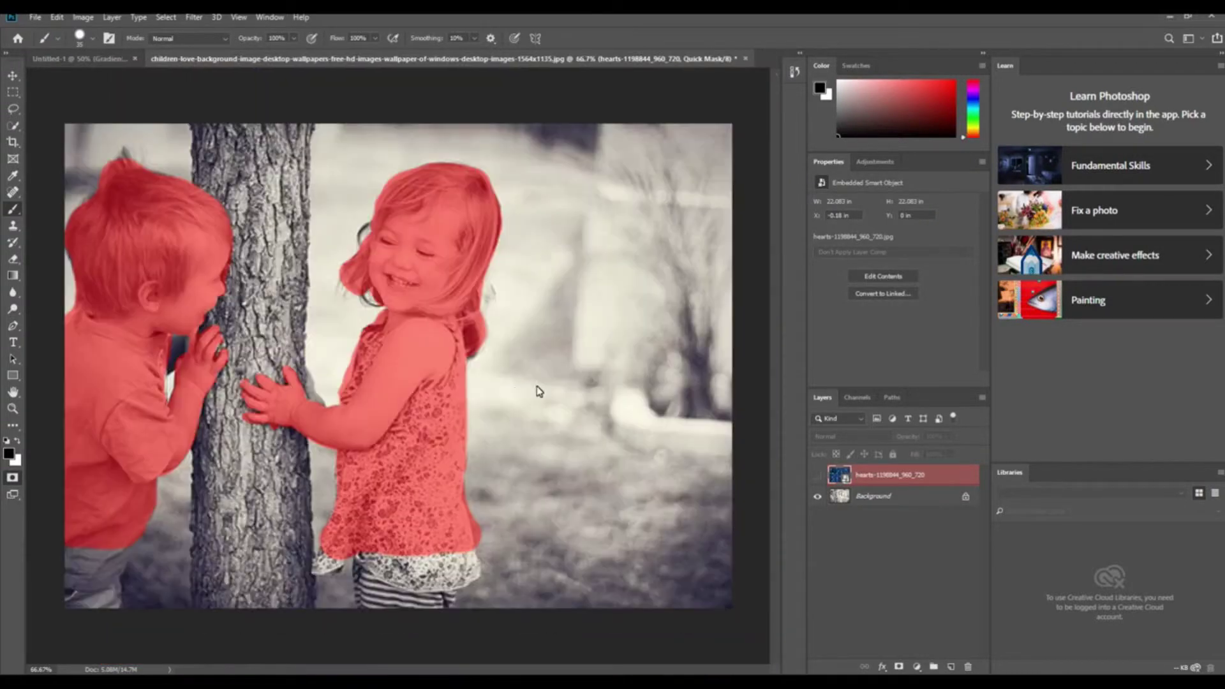
mouse_move(326, 572)
mouse_down()
mouse_move(317, 561)
mouse_move(369, 605)
mouse_move(403, 606)
mouse_move(458, 596)
mouse_move(481, 572)
mouse_move(386, 587)
mouse_move(389, 569)
mouse_move(447, 571)
mouse_move(440, 598)
mouse_move(426, 570)
mouse_up()
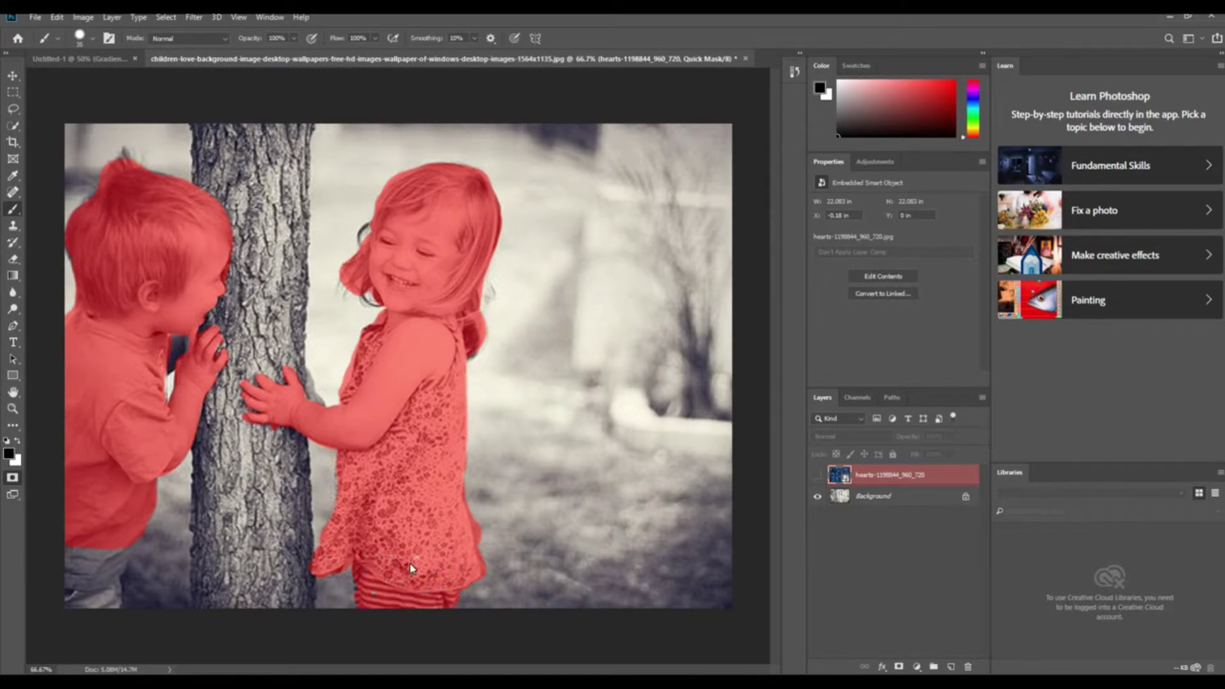
drag(107, 557, 94, 601)
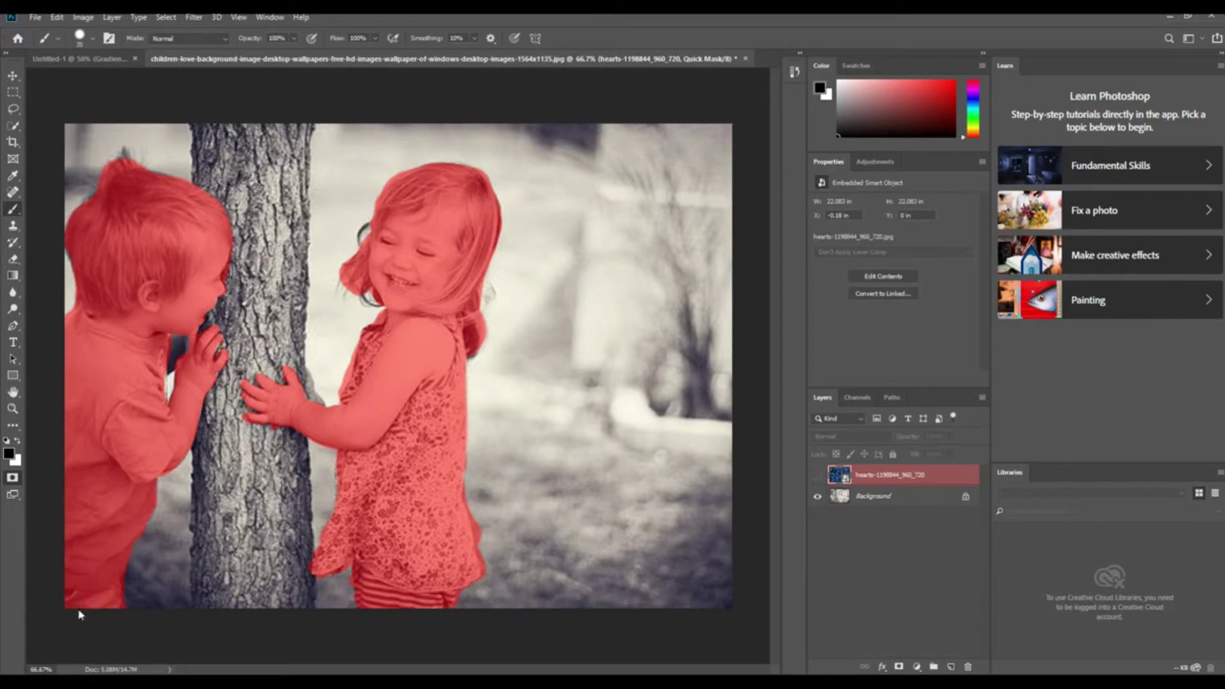
click(11, 479)
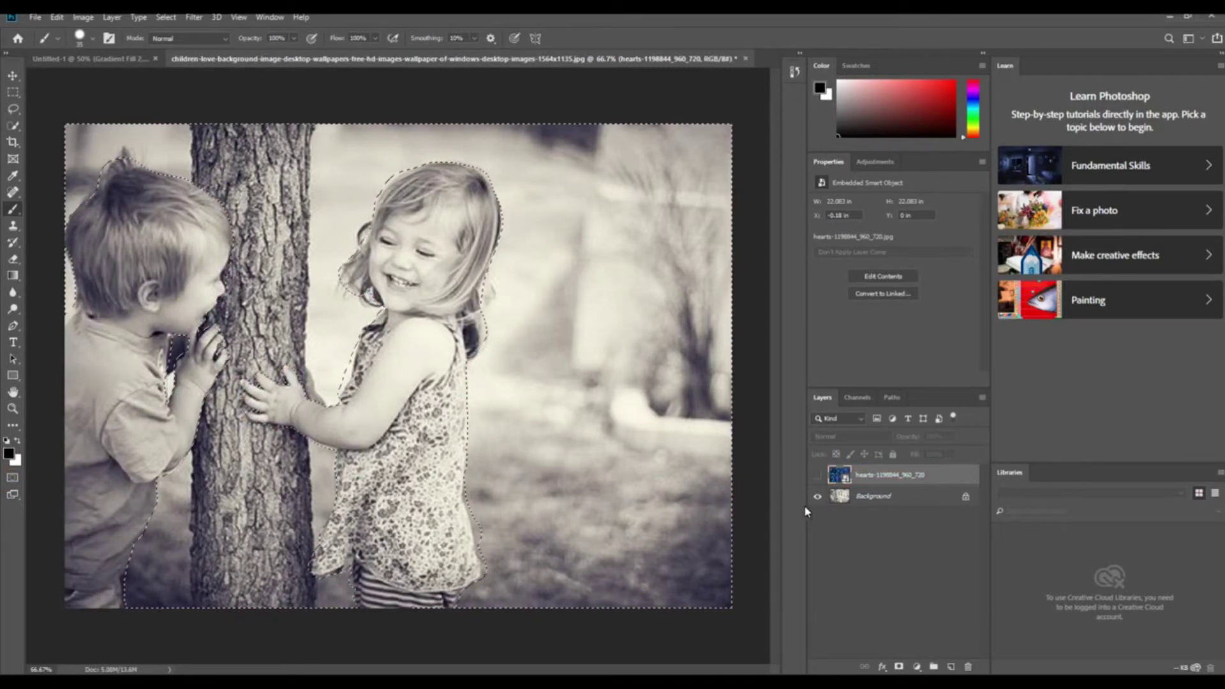
Show the hearts layer again and bring up its blend-mode choices
click(817, 475)
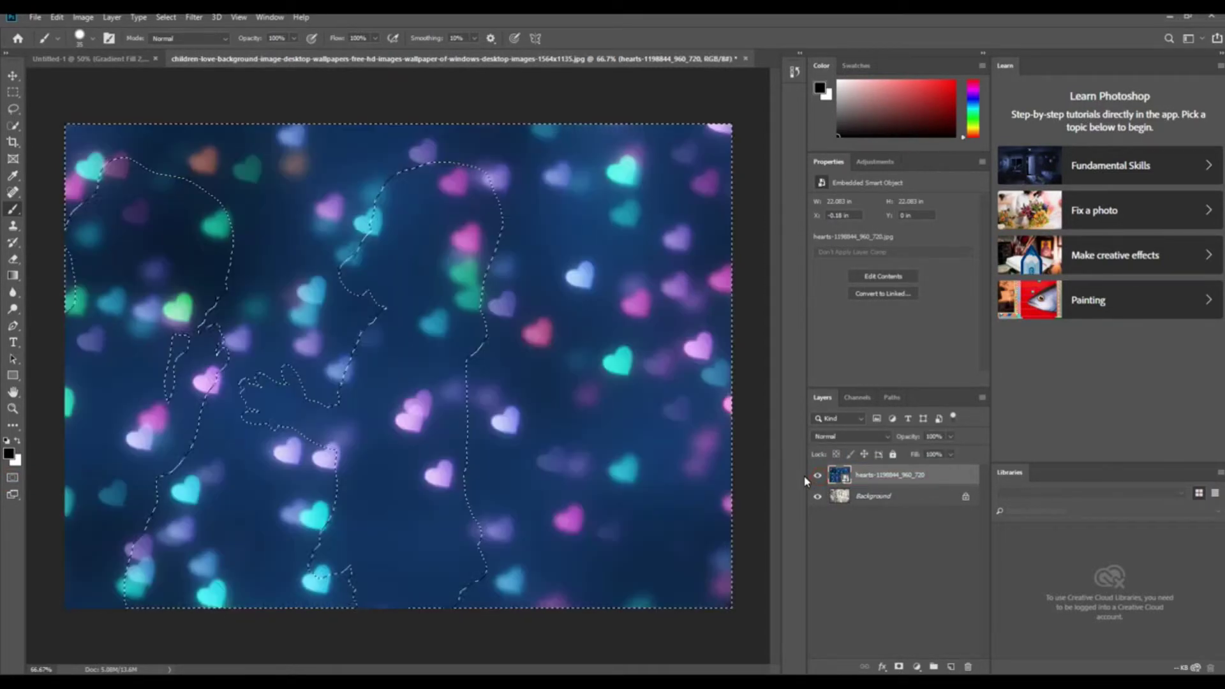
click(854, 437)
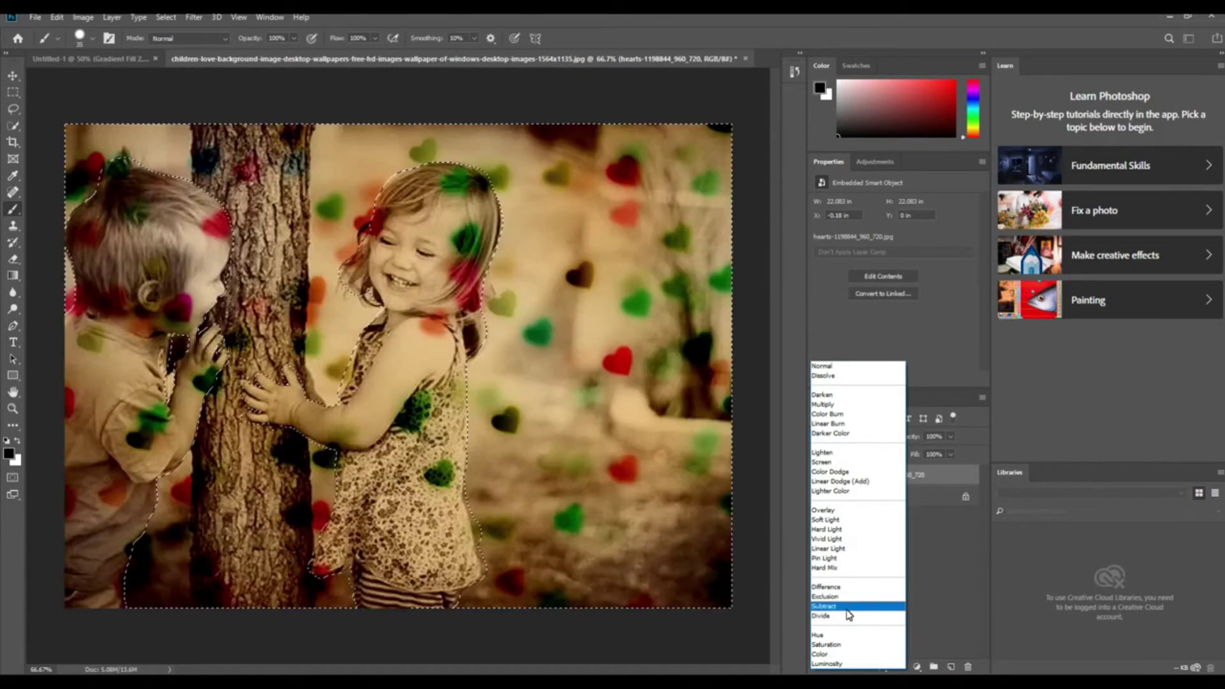
Set the hearts layer to Subtract and mask it off both children, touching up hair edges
click(847, 610)
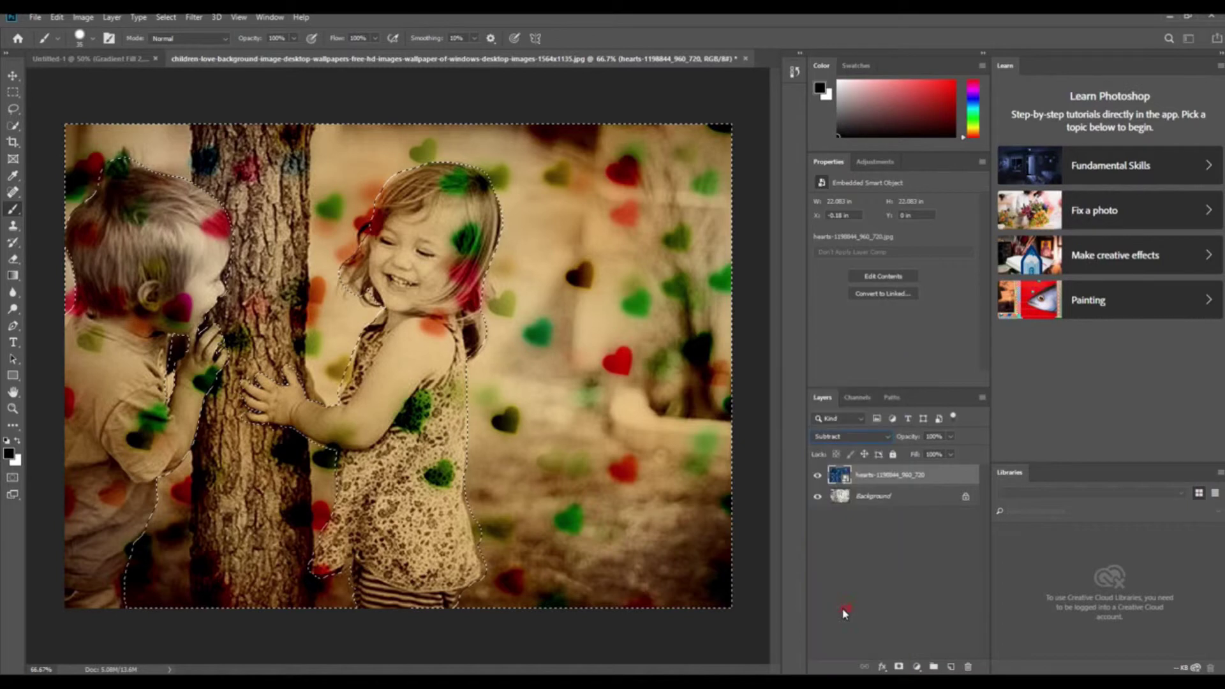
click(897, 667)
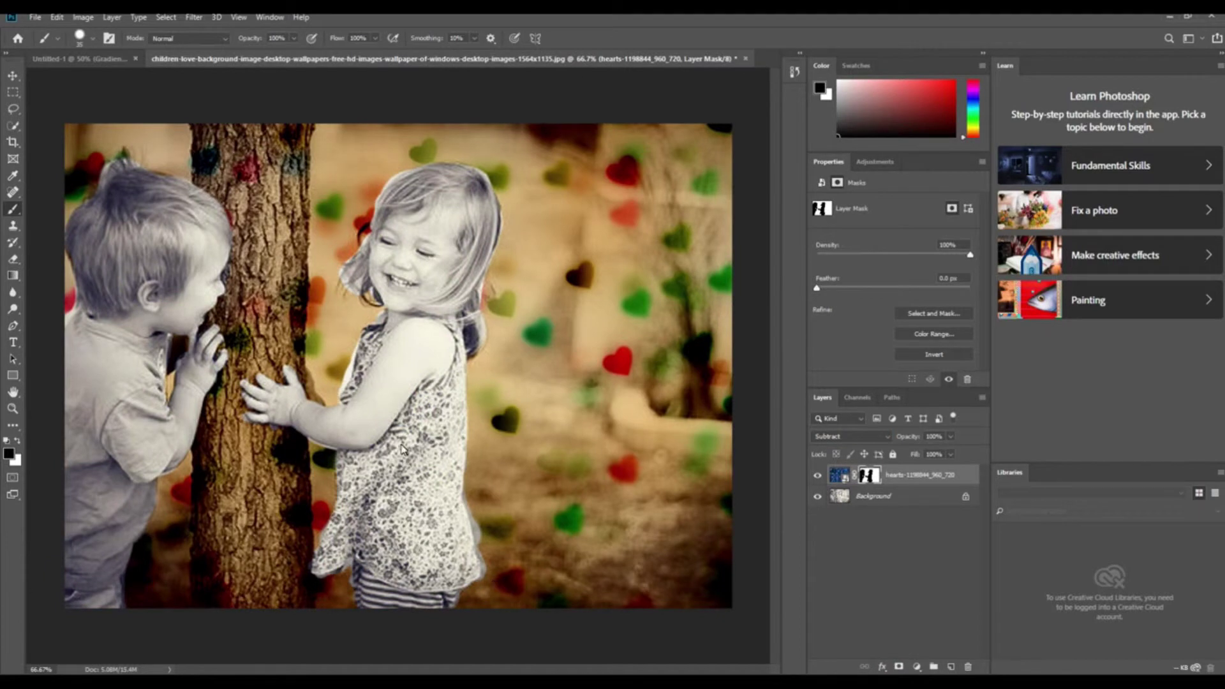
drag(477, 306, 468, 318)
click(125, 157)
click(13, 76)
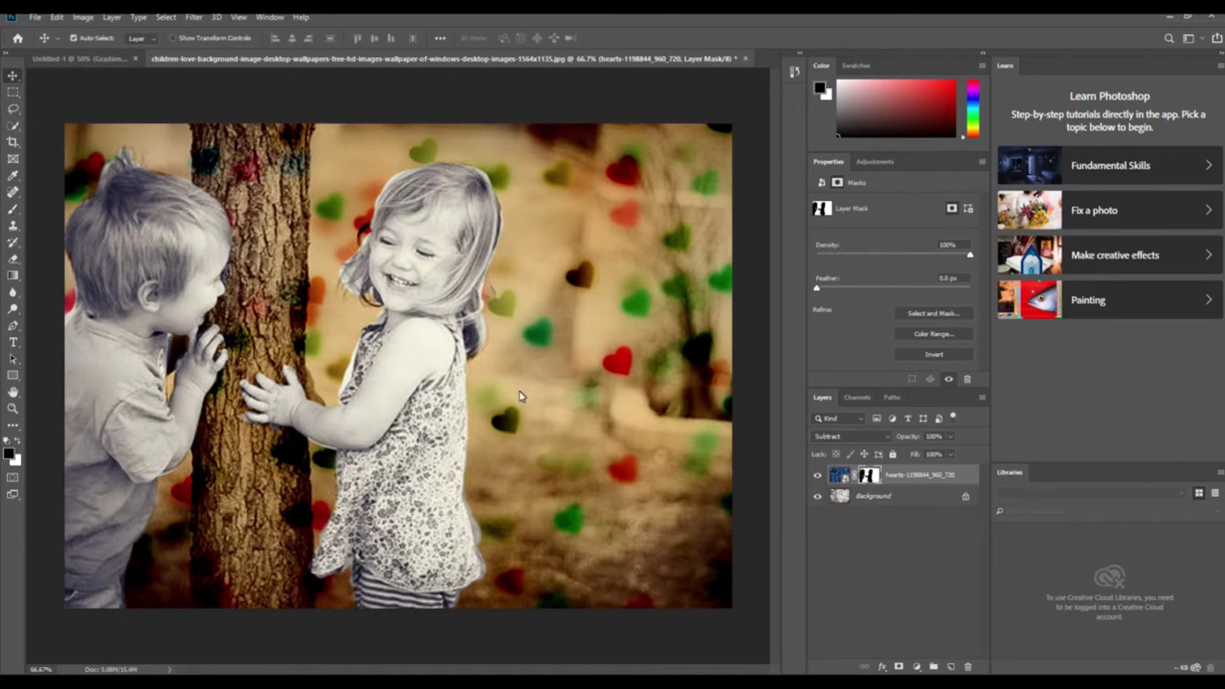
click(432, 354)
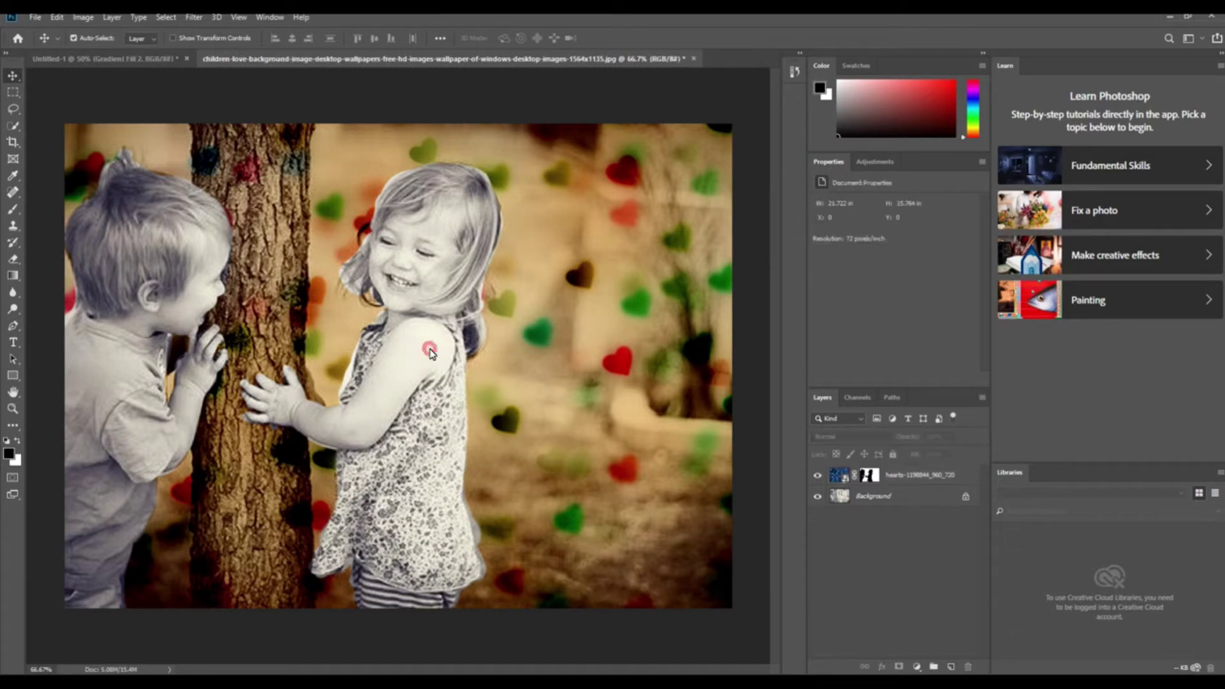
Add an Angle-style Gradient Fill layer using the Blue, Red, Yellow preset above the hearts layer
click(891, 479)
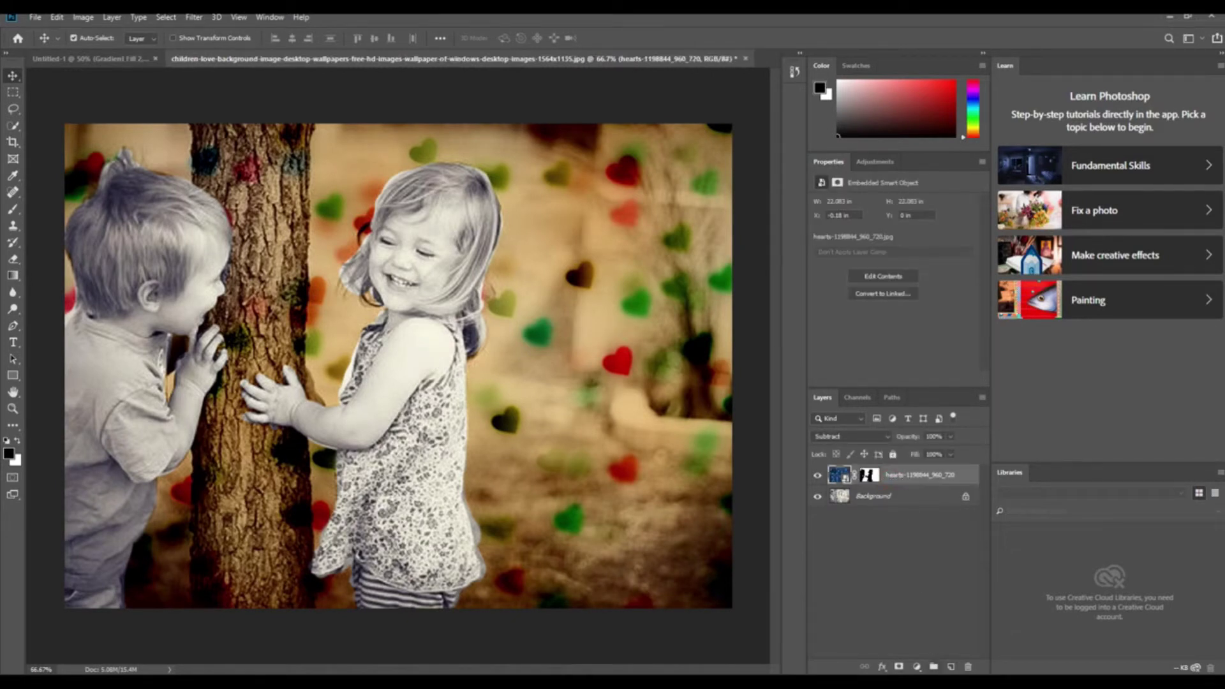
click(916, 667)
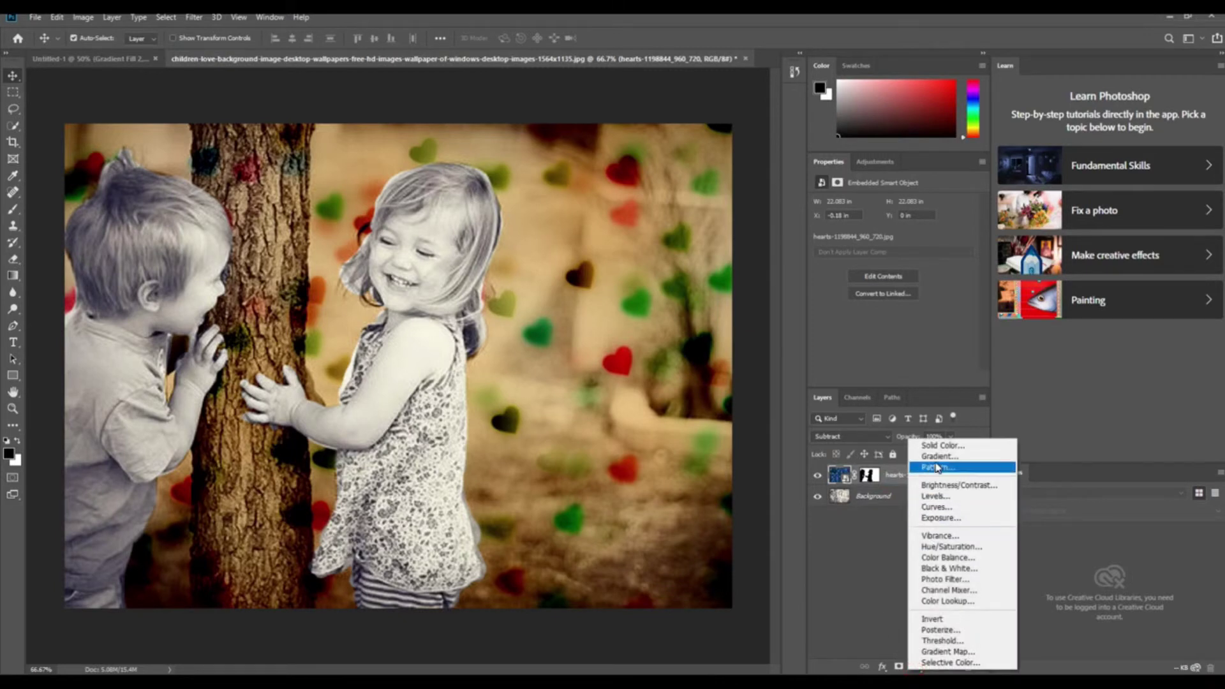
click(957, 465)
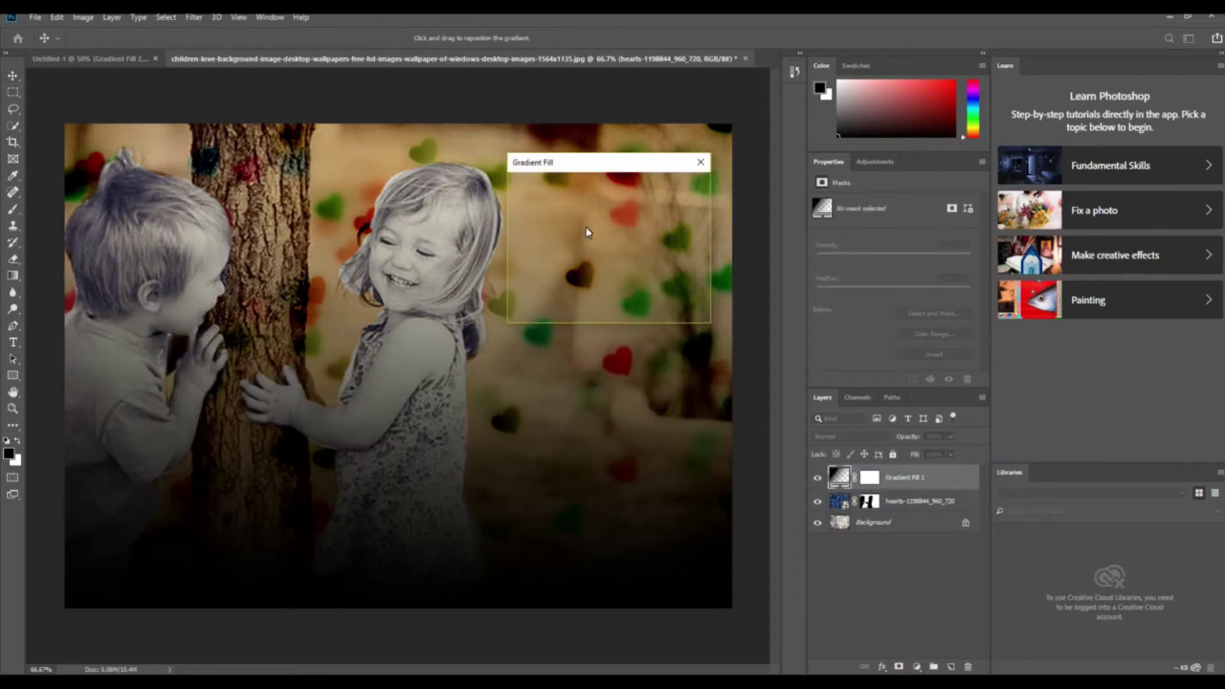
click(595, 209)
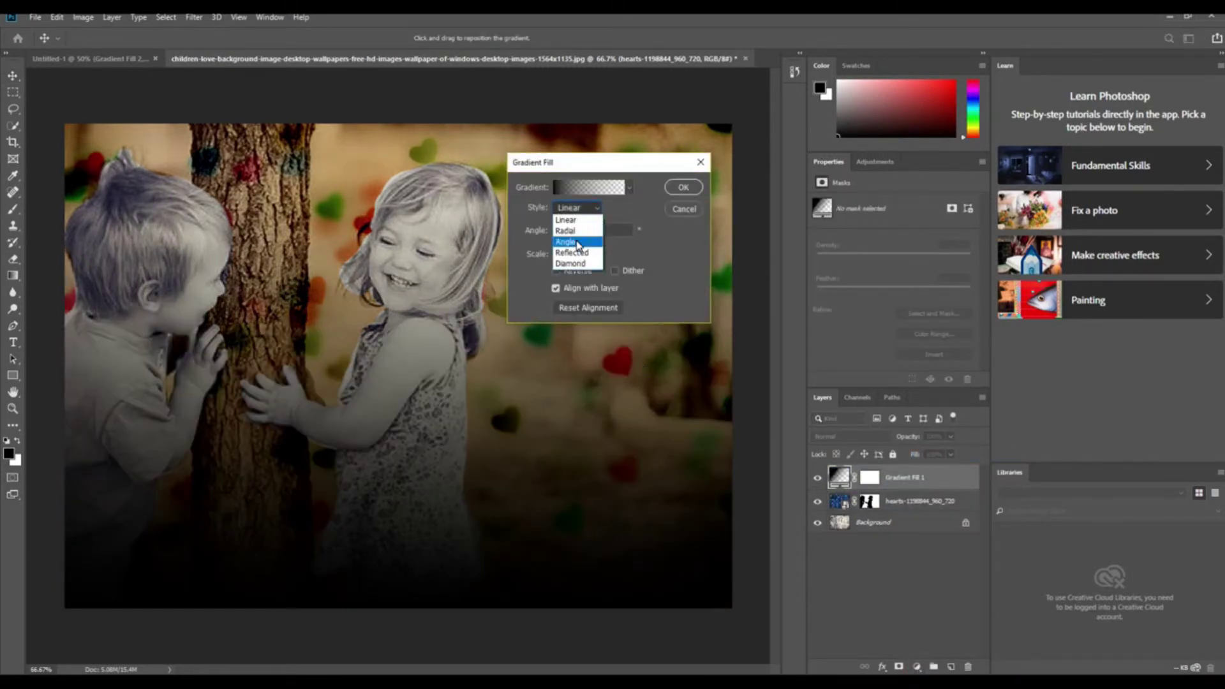
click(577, 243)
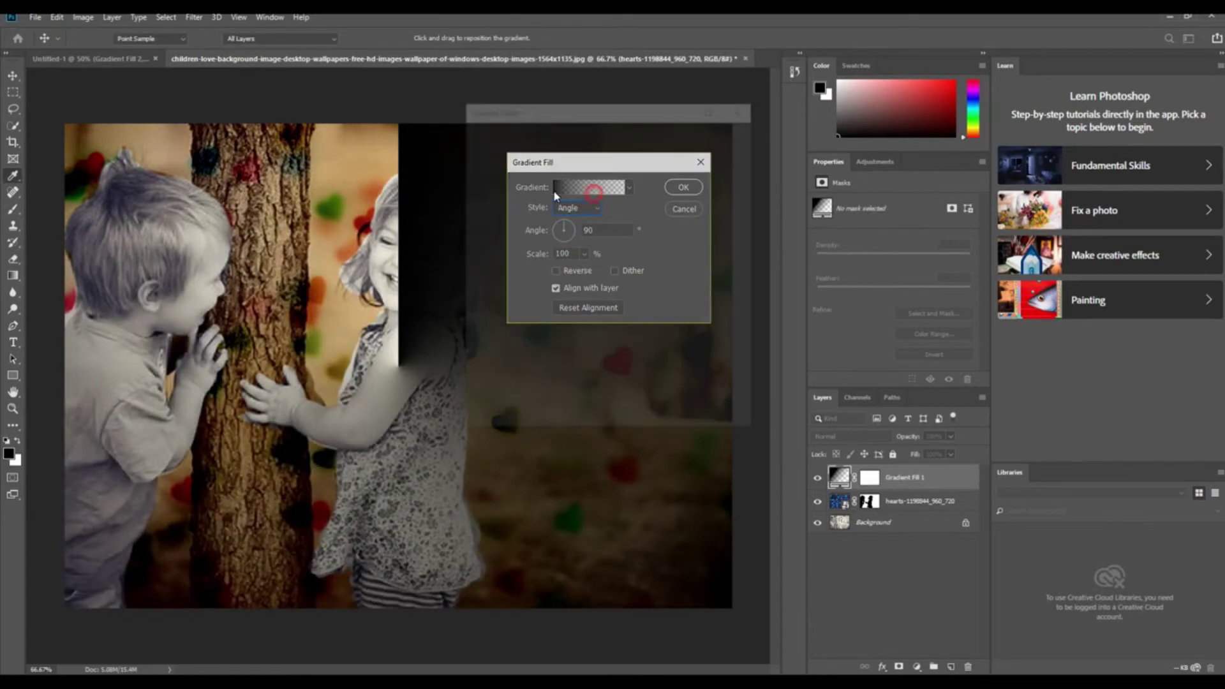
click(593, 188)
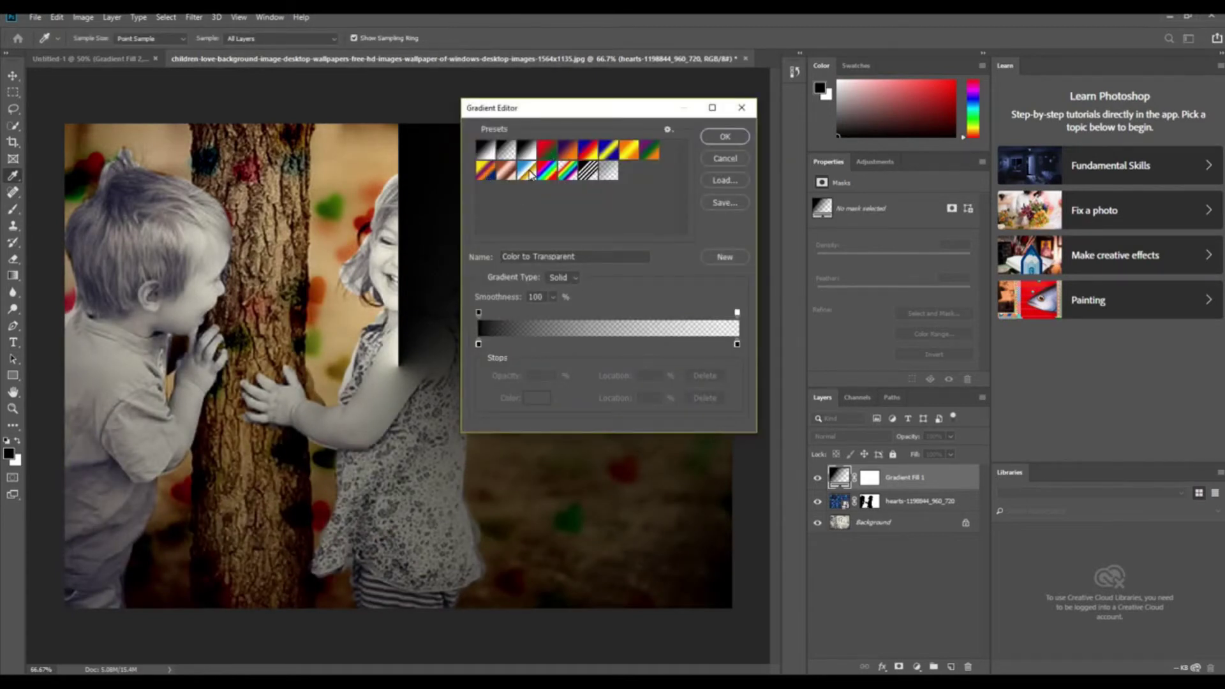
click(592, 156)
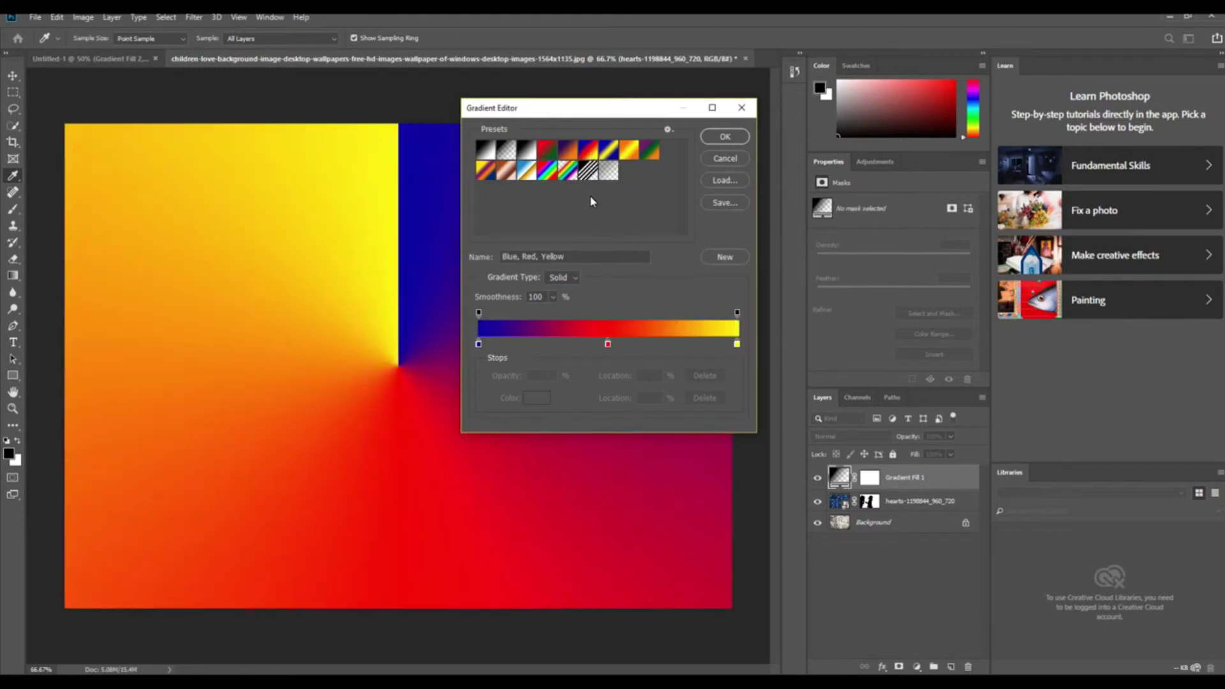
click(725, 146)
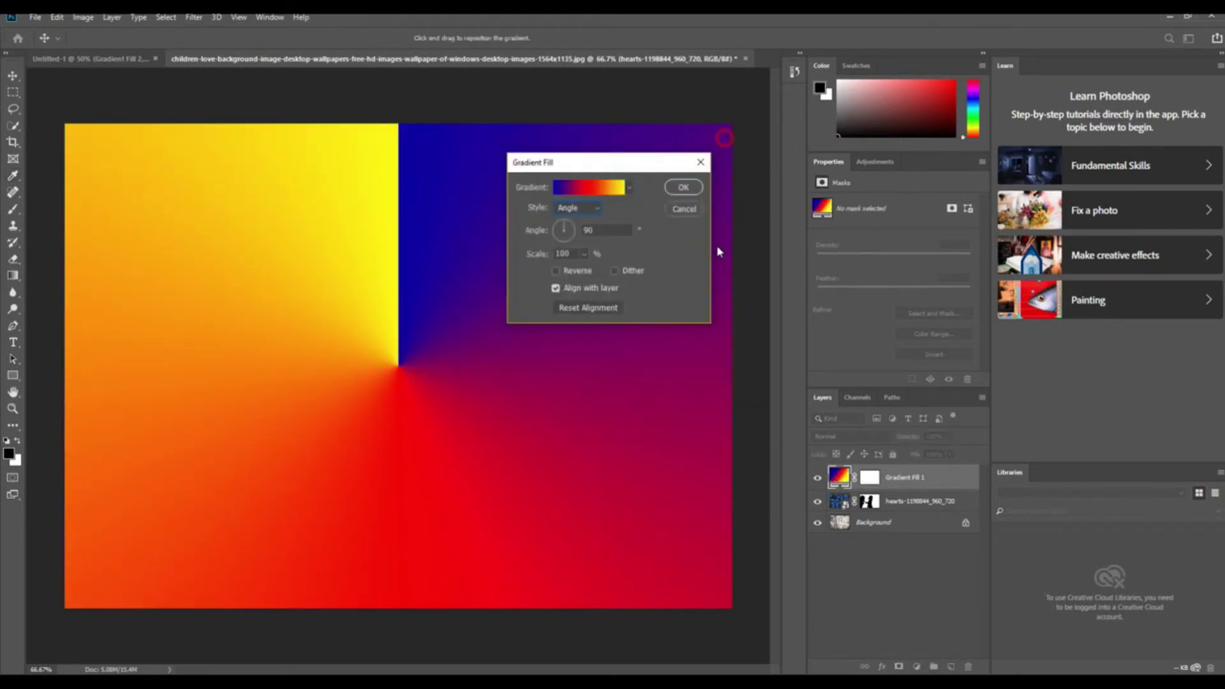
click(682, 188)
click(867, 437)
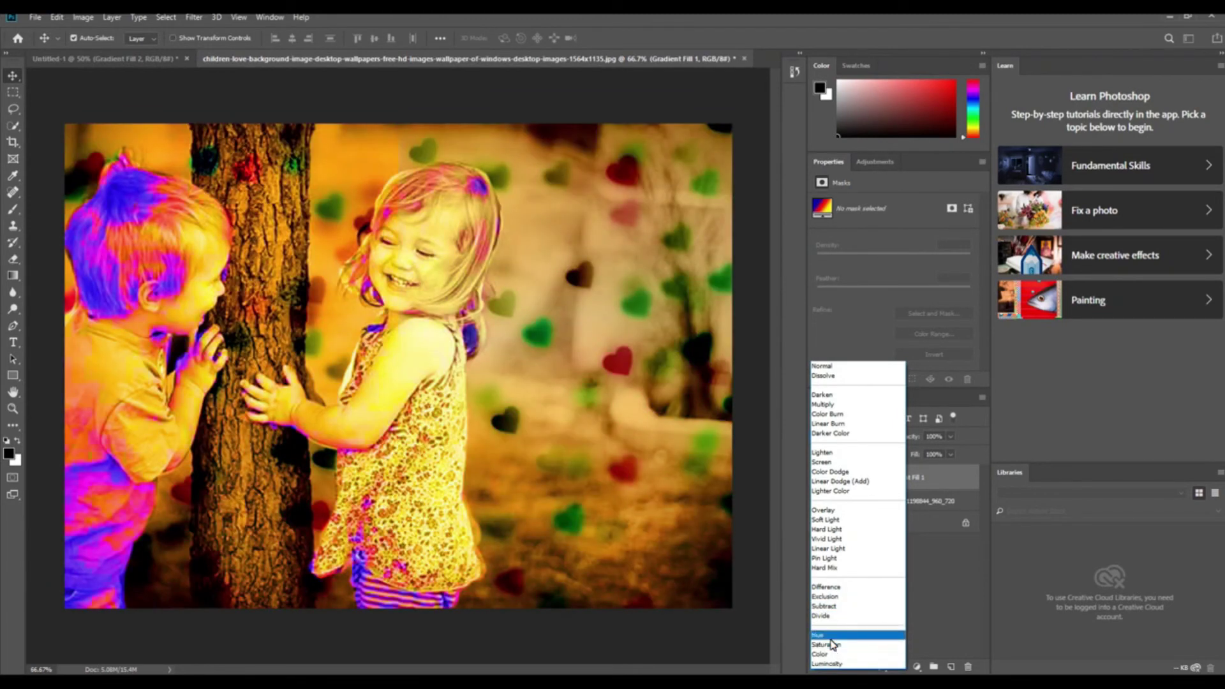
Set Gradient Fill 1 to Hue blend mode, then toggle the gradient and hearts layers to compare
click(830, 637)
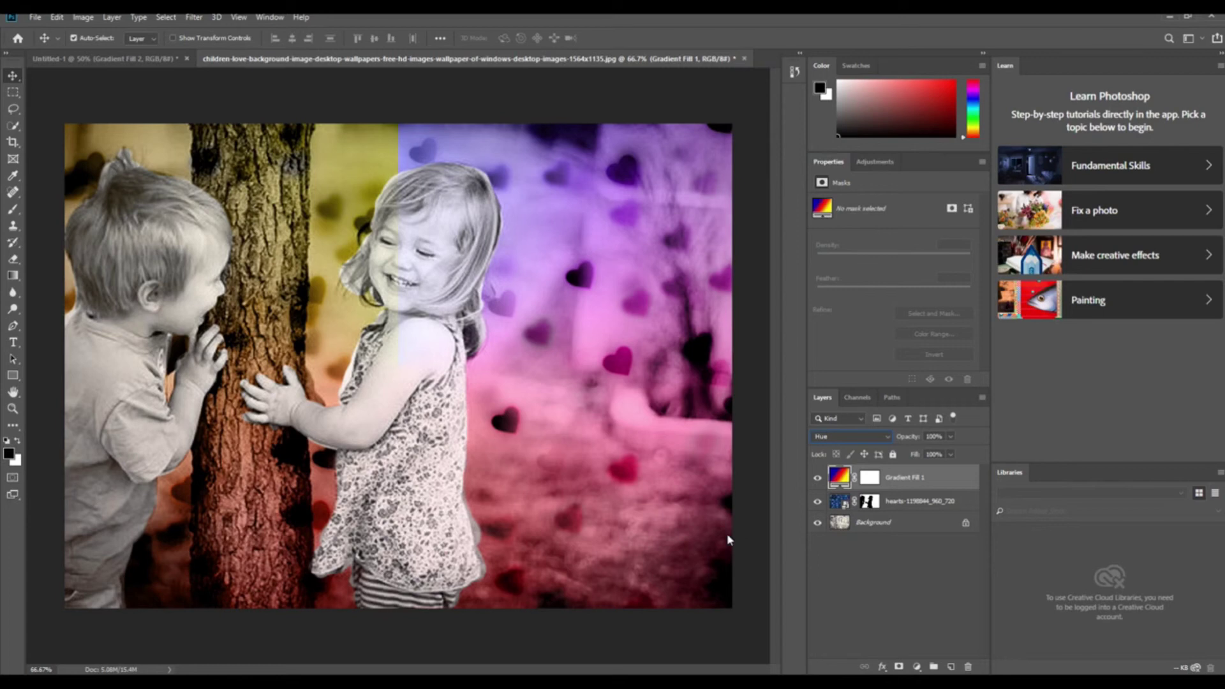
click(900, 485)
click(869, 478)
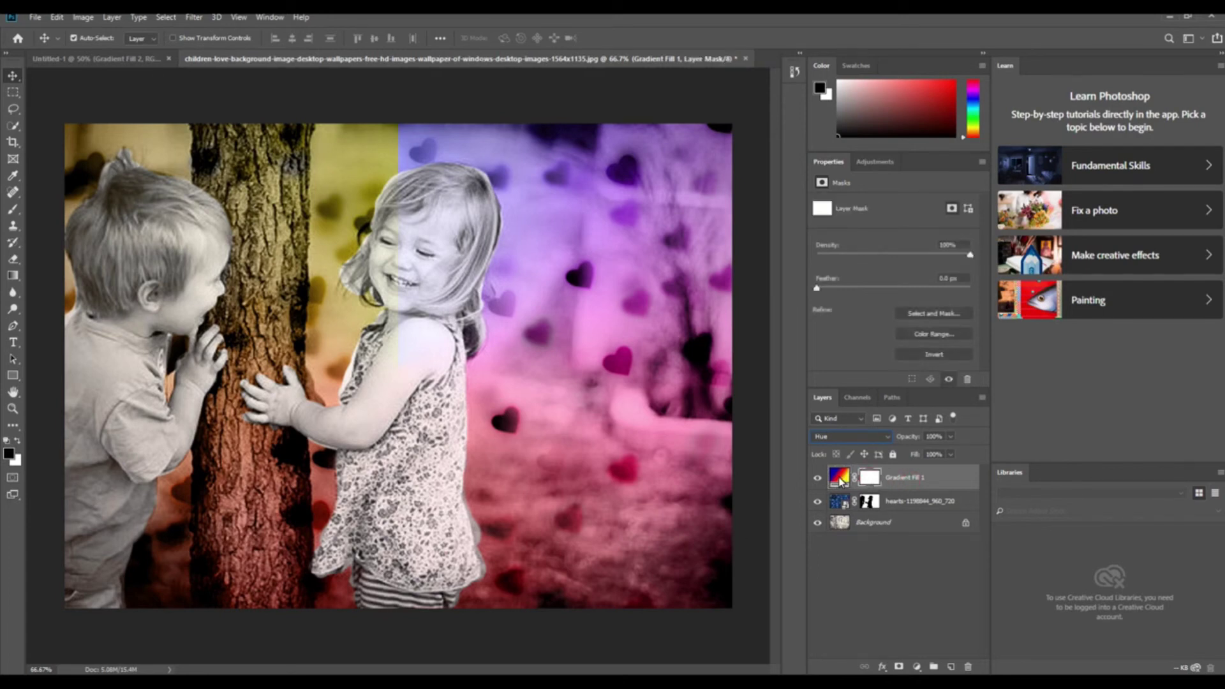
click(840, 478)
click(817, 478)
click(817, 479)
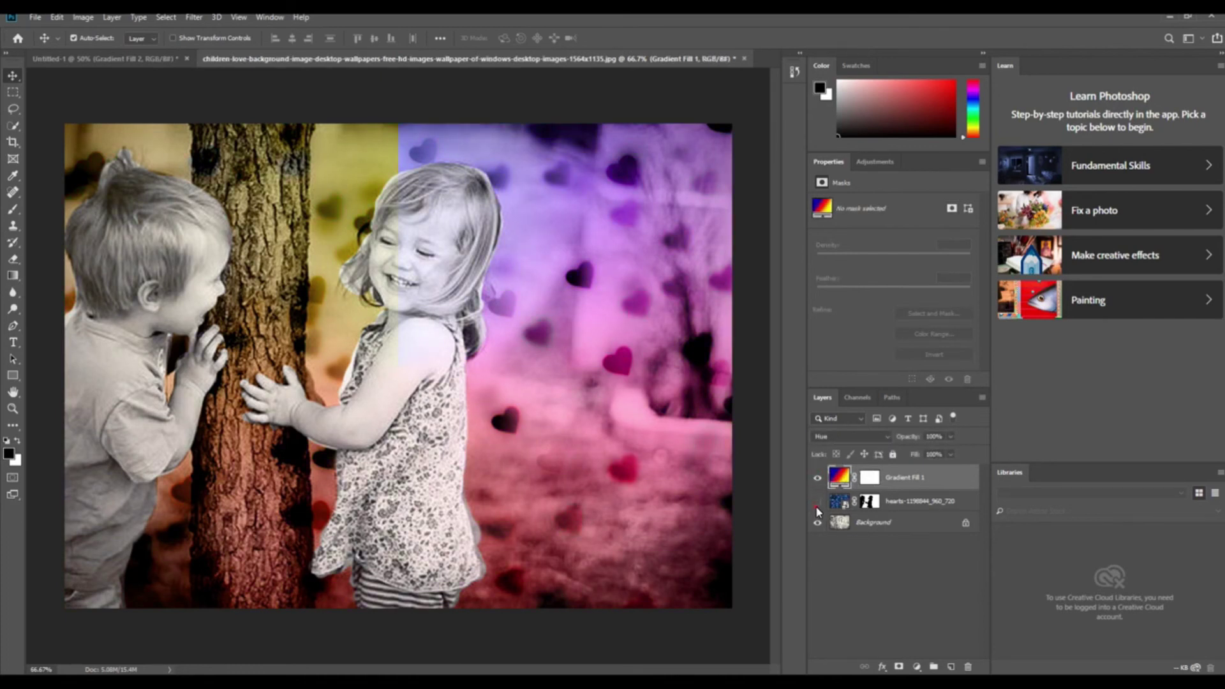
click(816, 504)
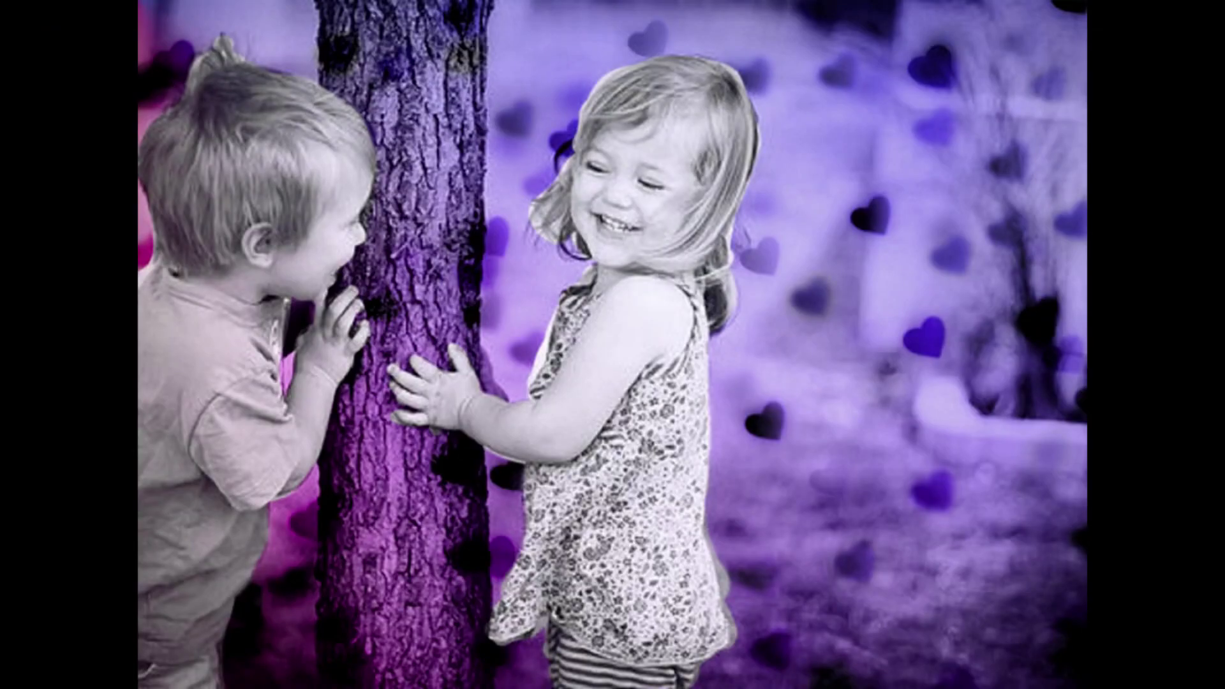